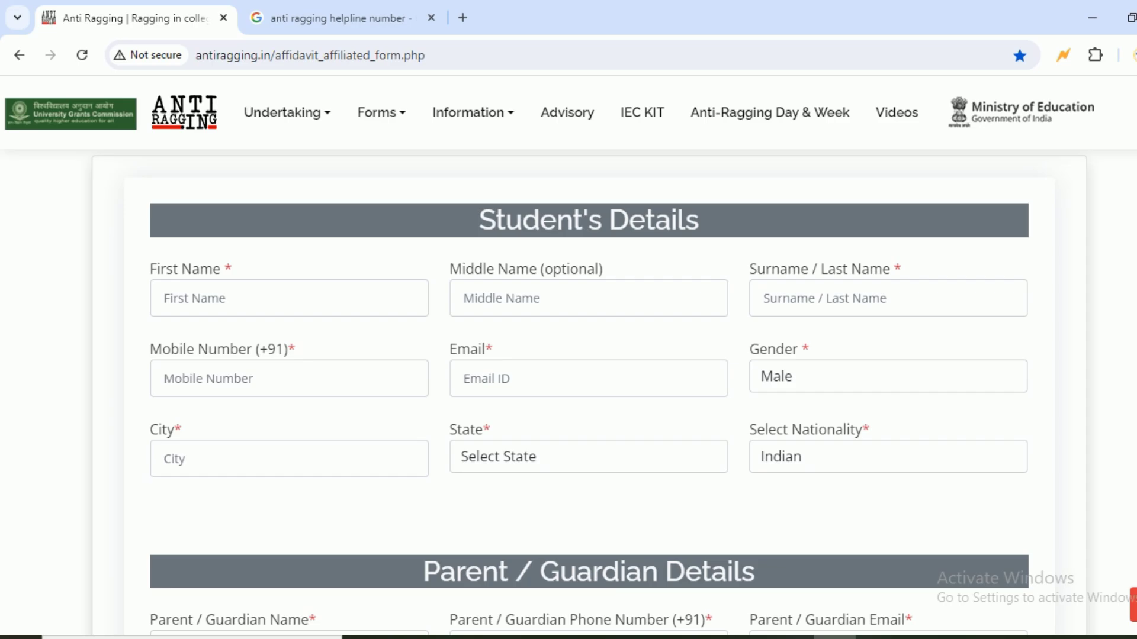
# Examine the fields of the undertaking registration form, including the state options available in the Student's Details section
pyautogui.scroll(-10, 589, 392)
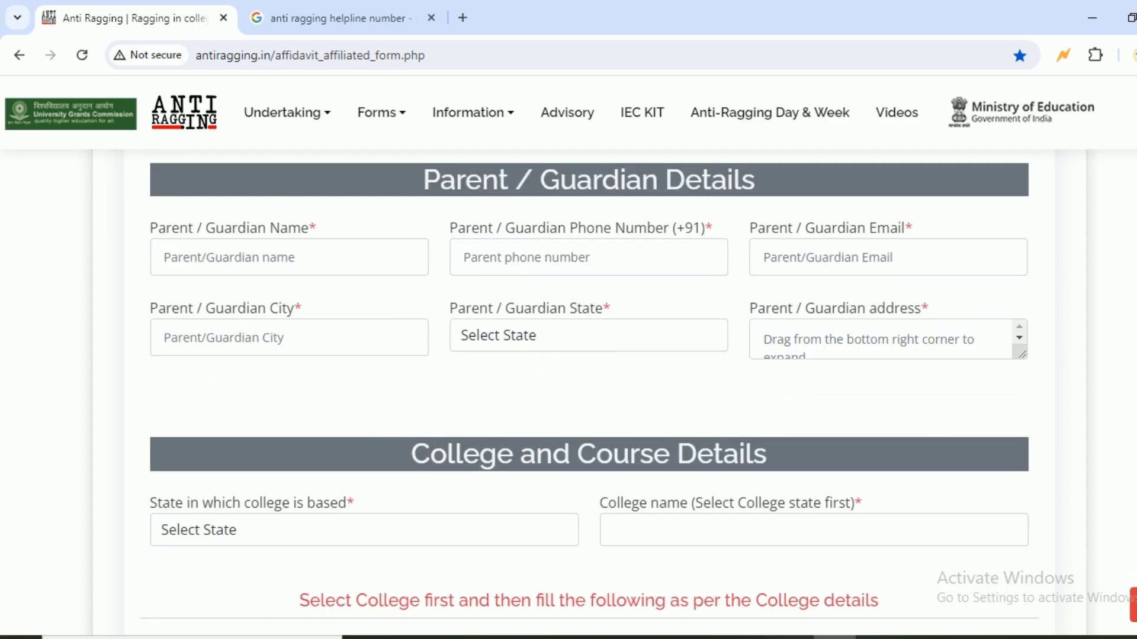
pyautogui.scroll(-2, 589, 392)
pyautogui.scroll(15, 590, 392)
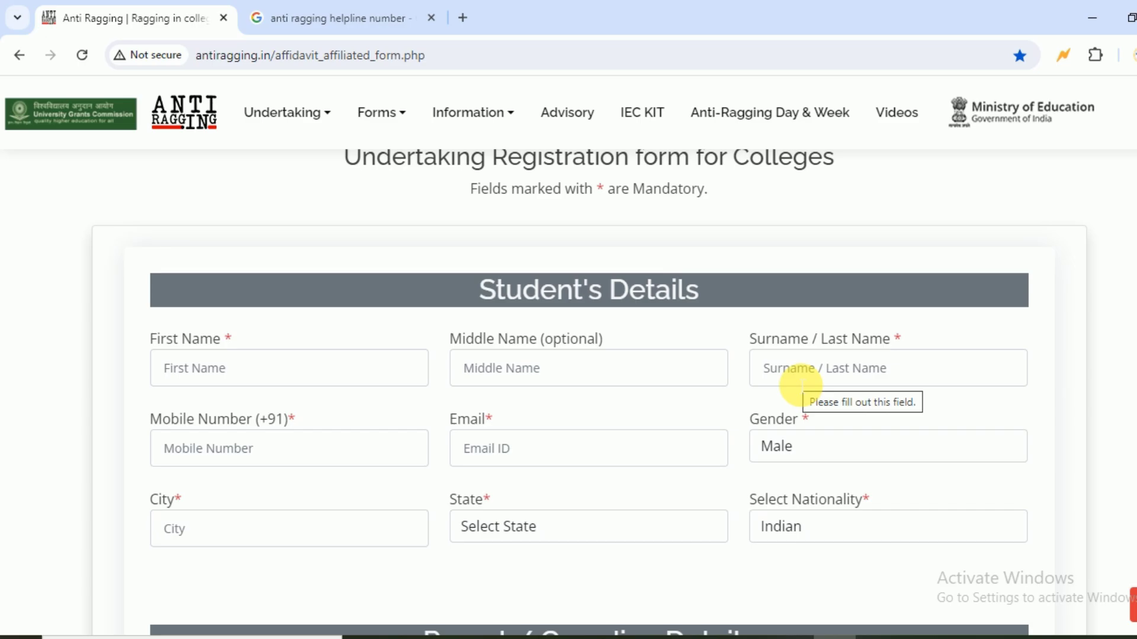
pyautogui.click(571, 544)
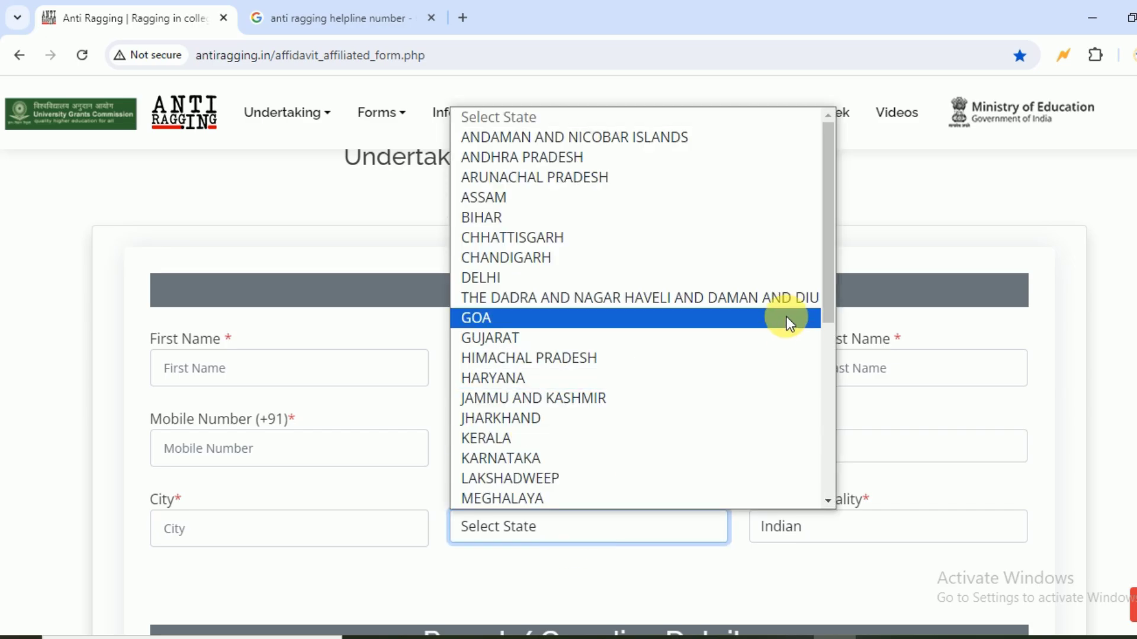
pyautogui.moveTo(829, 296); pyautogui.dragTo(827, 420)
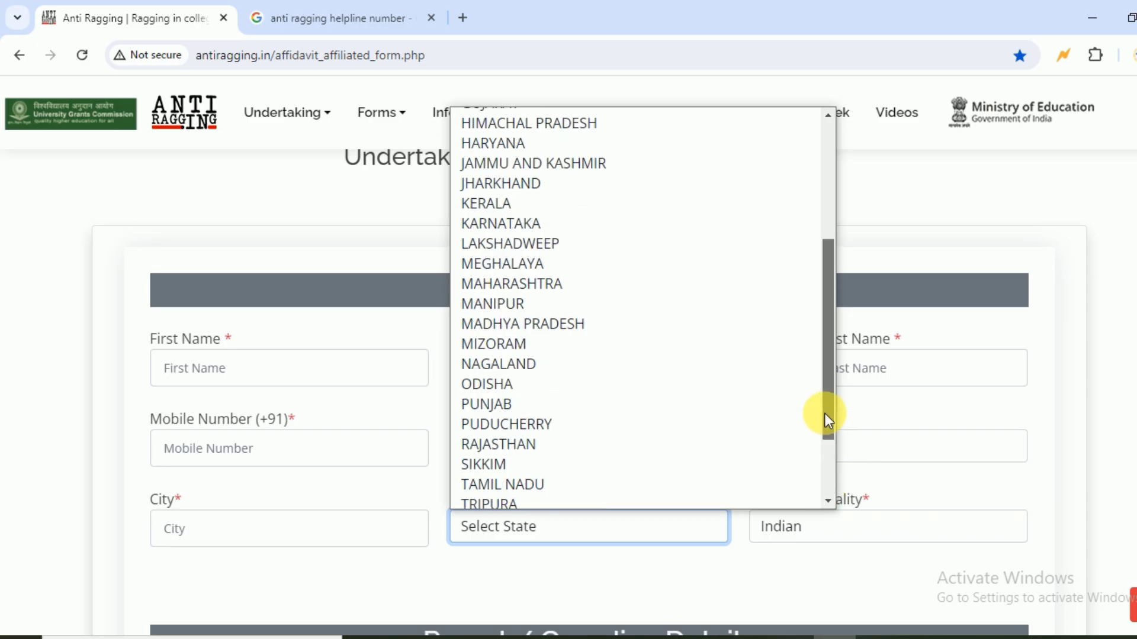
pyautogui.click(780, 580)
pyautogui.click(690, 527)
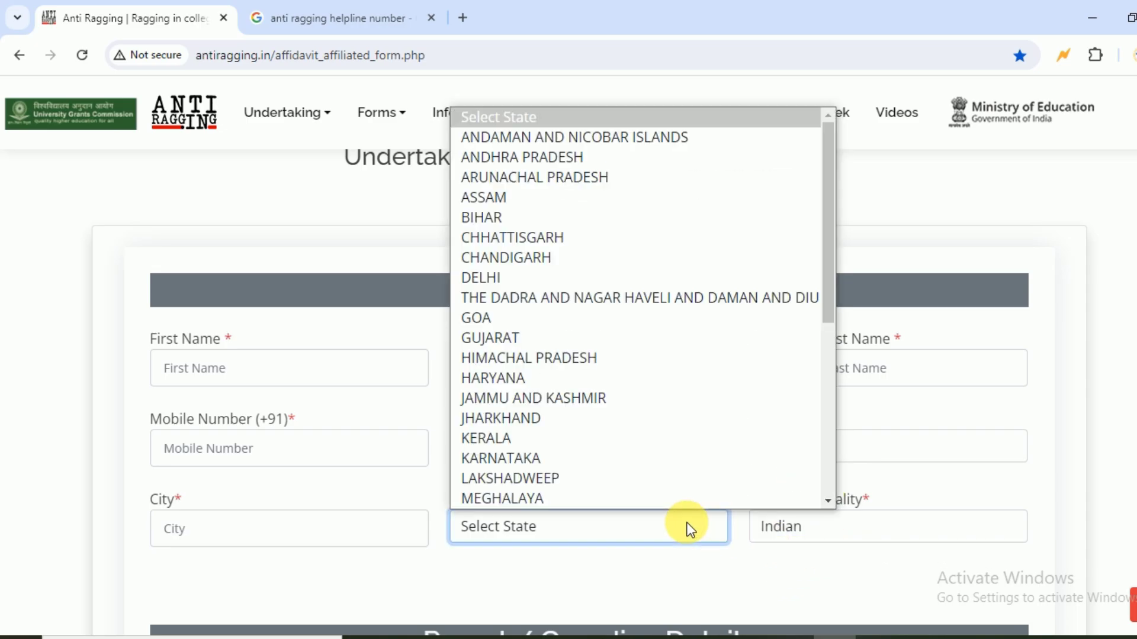
pyautogui.click(811, 574)
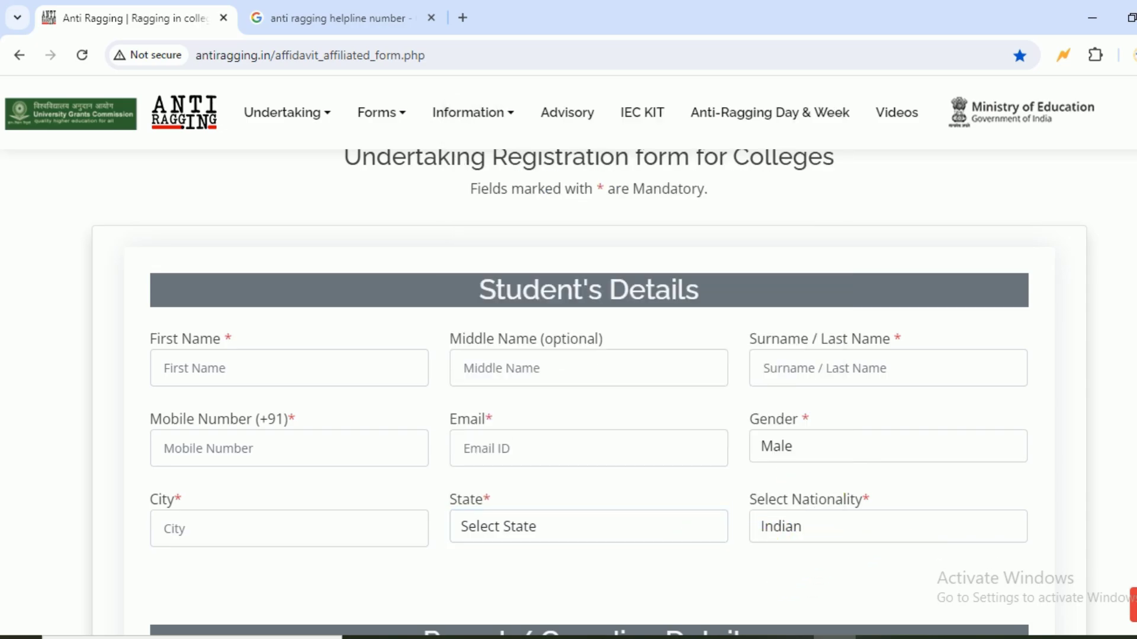
# Set the state in which the college is based to WEST BENGAL in College and Course Details
pyautogui.scroll(-6, 589, 391)
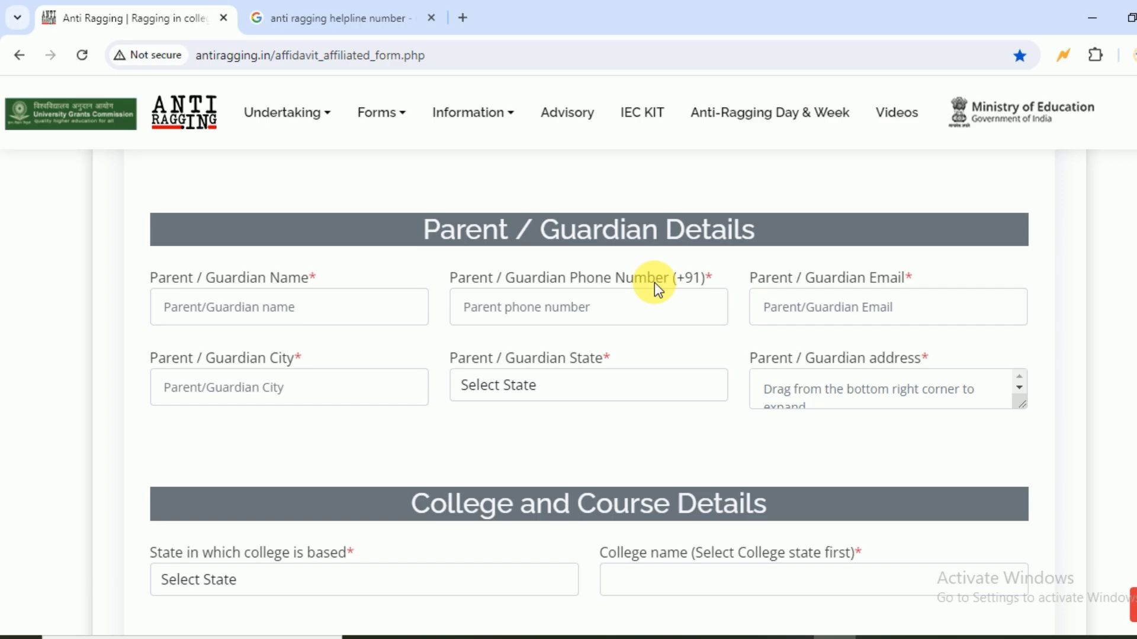
pyautogui.scroll(-5, 589, 391)
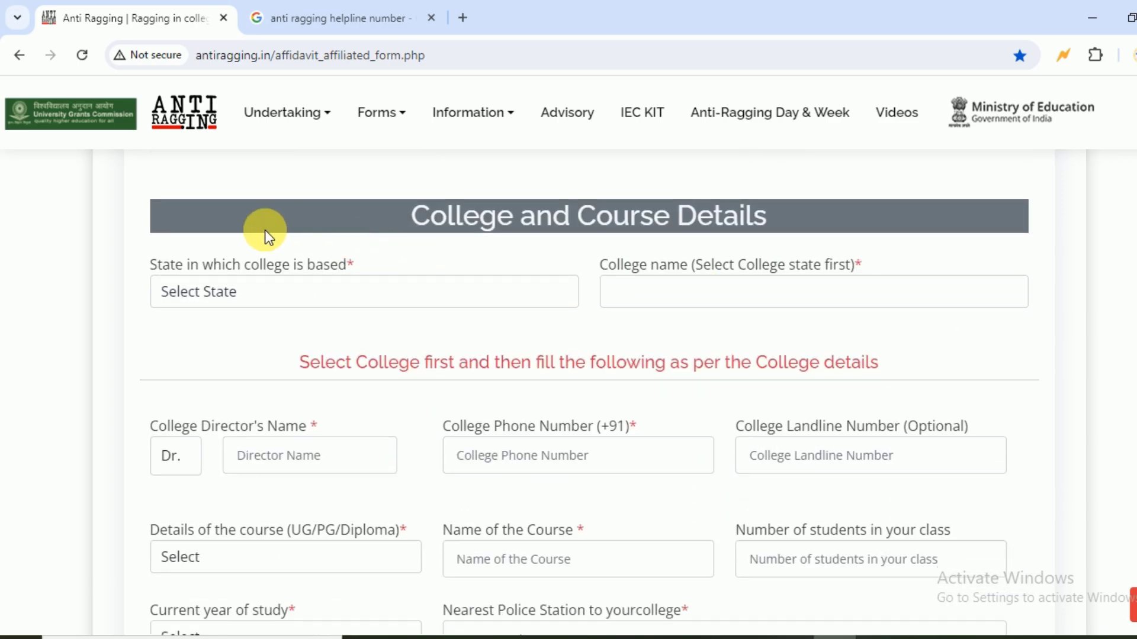
pyautogui.moveTo(156, 266); pyautogui.dragTo(333, 271)
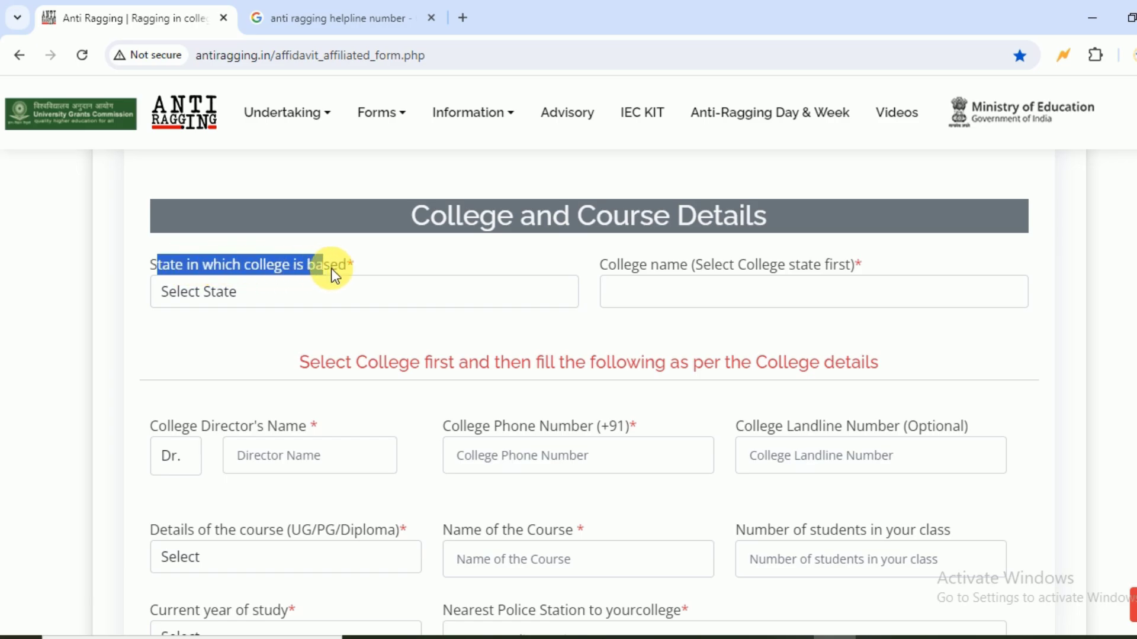
pyautogui.click(255, 290)
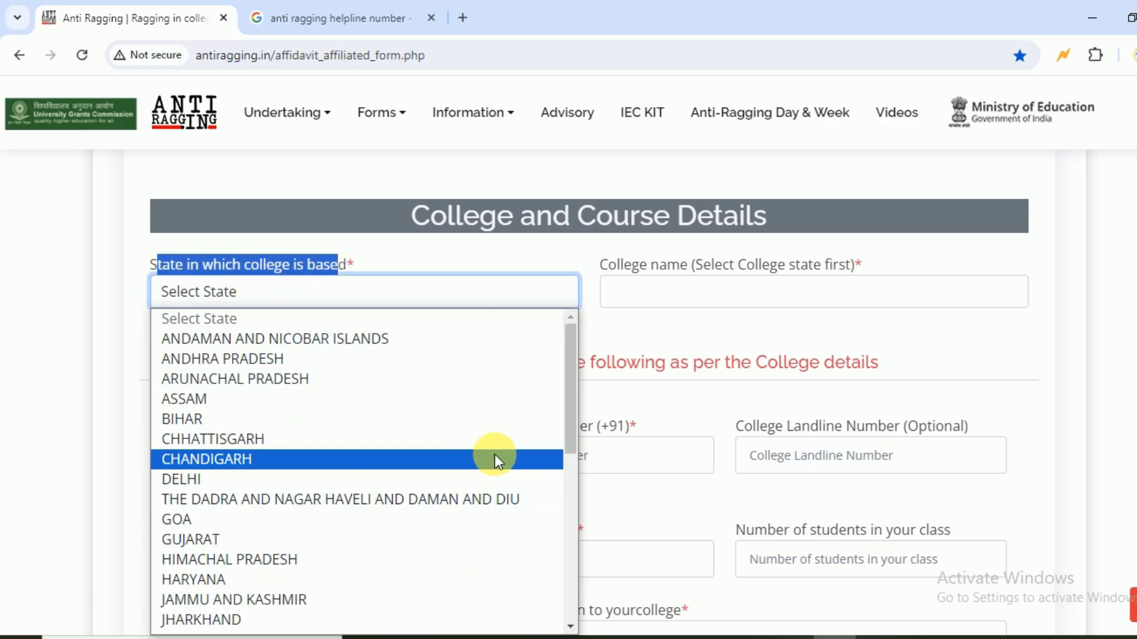
pyautogui.moveTo(570, 435); pyautogui.dragTo(567, 597)
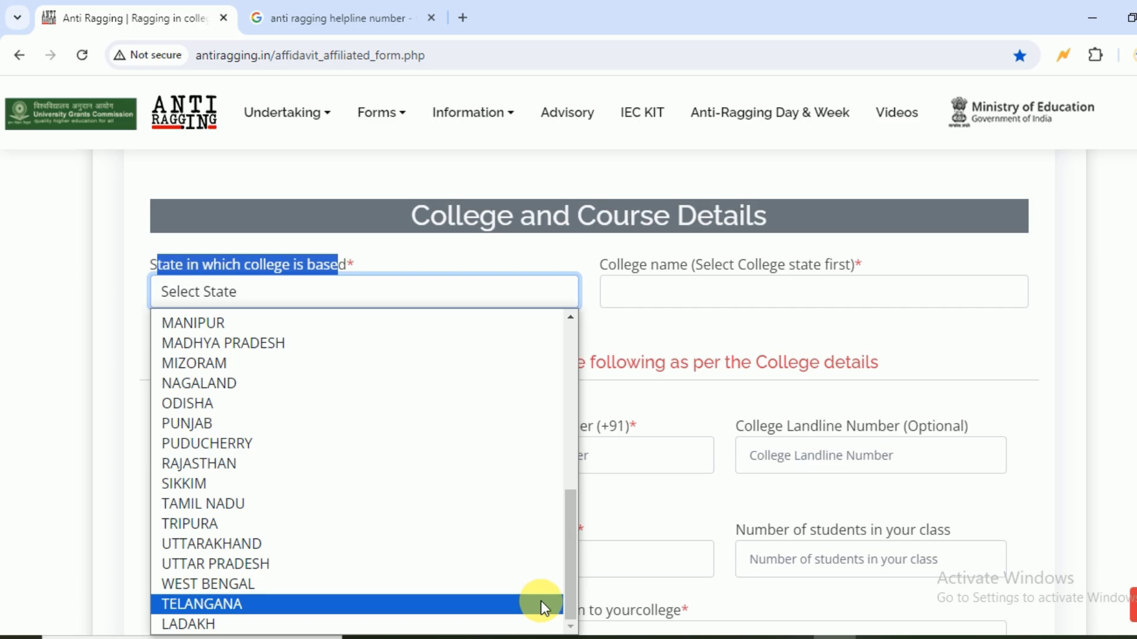
pyautogui.press('Up')
pyautogui.press('Return')
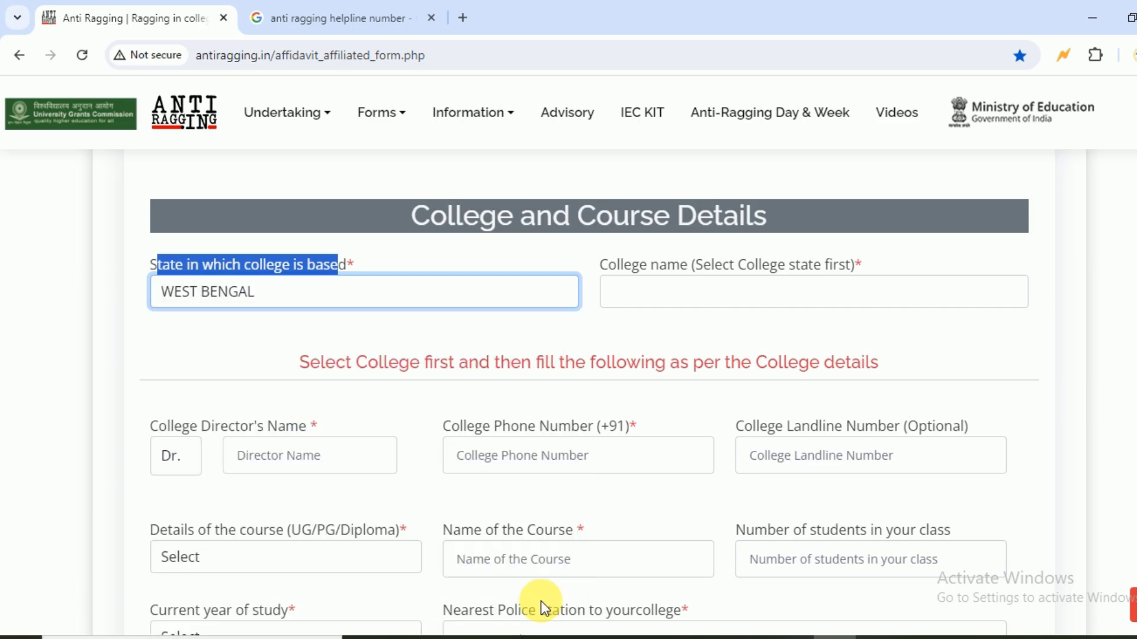
# Choose Bidhannagar College (C-43378) as the college name
pyautogui.click(758, 299)
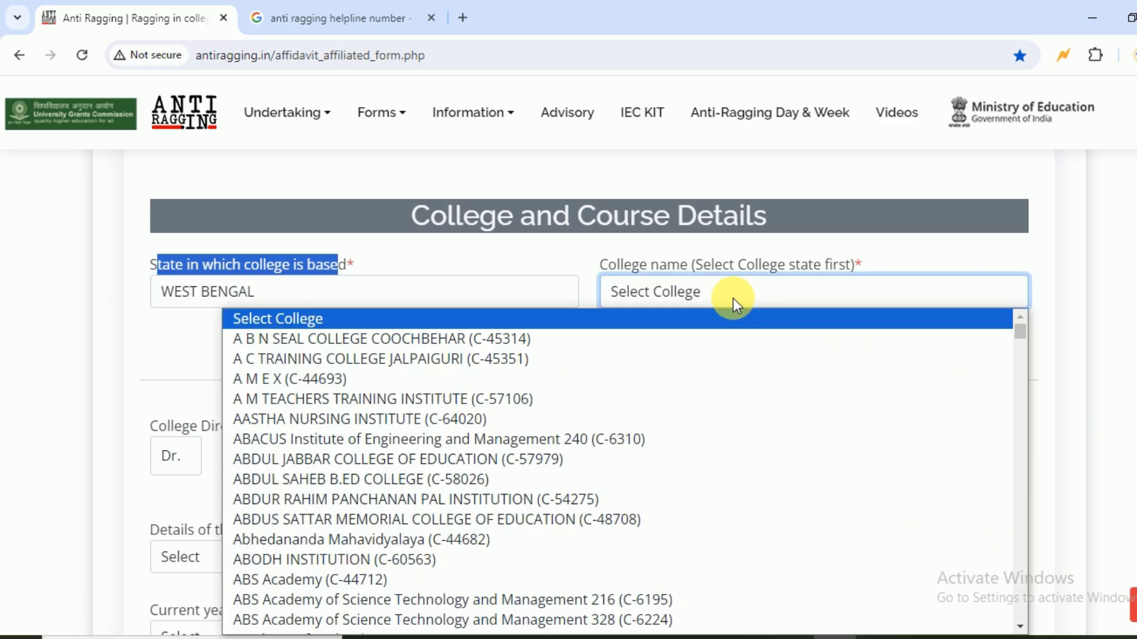
pyautogui.moveTo(1022, 336); pyautogui.dragTo(1021, 374)
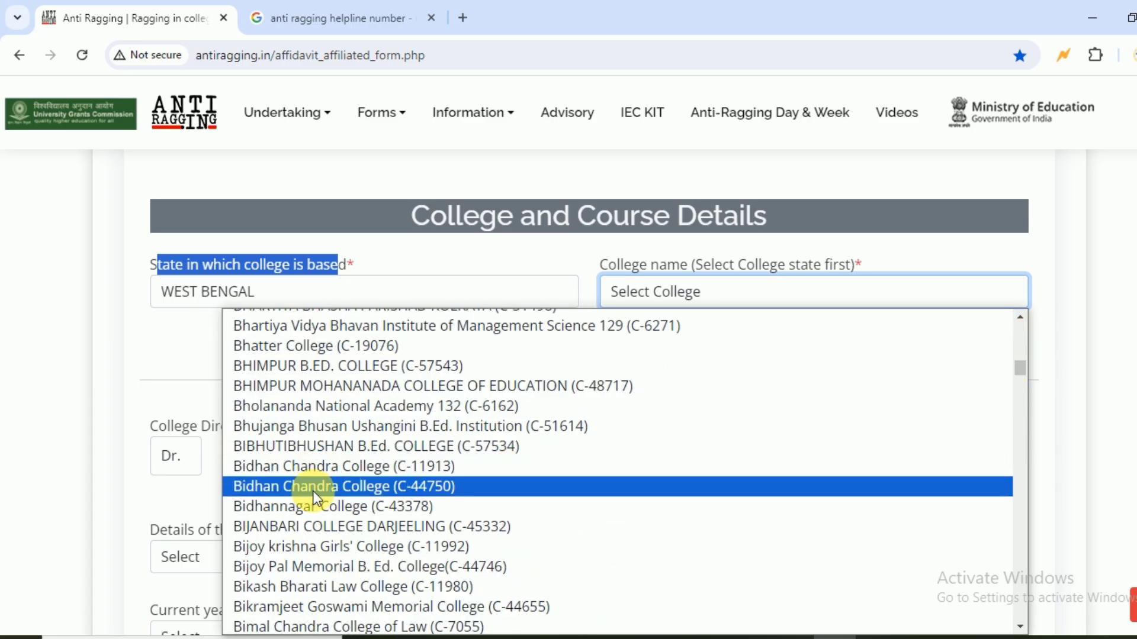
pyautogui.click(322, 506)
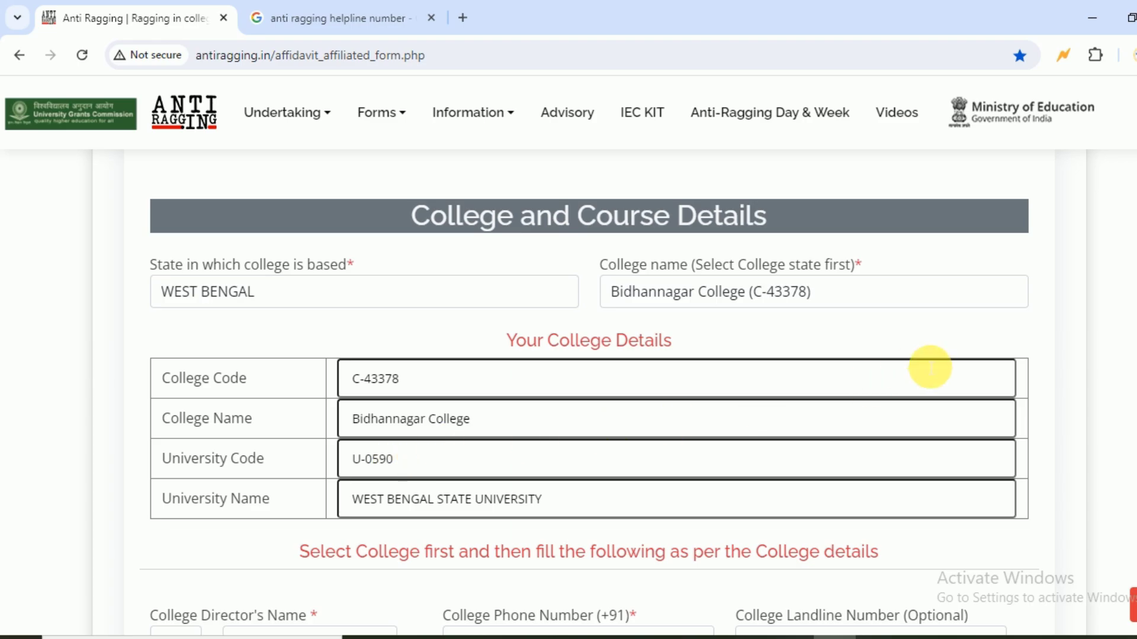
# Review the filled-in college details, the remaining course fields, the UGC Regulations declarations and the Confidential Survey questions
pyautogui.scroll(-1, 589, 412)
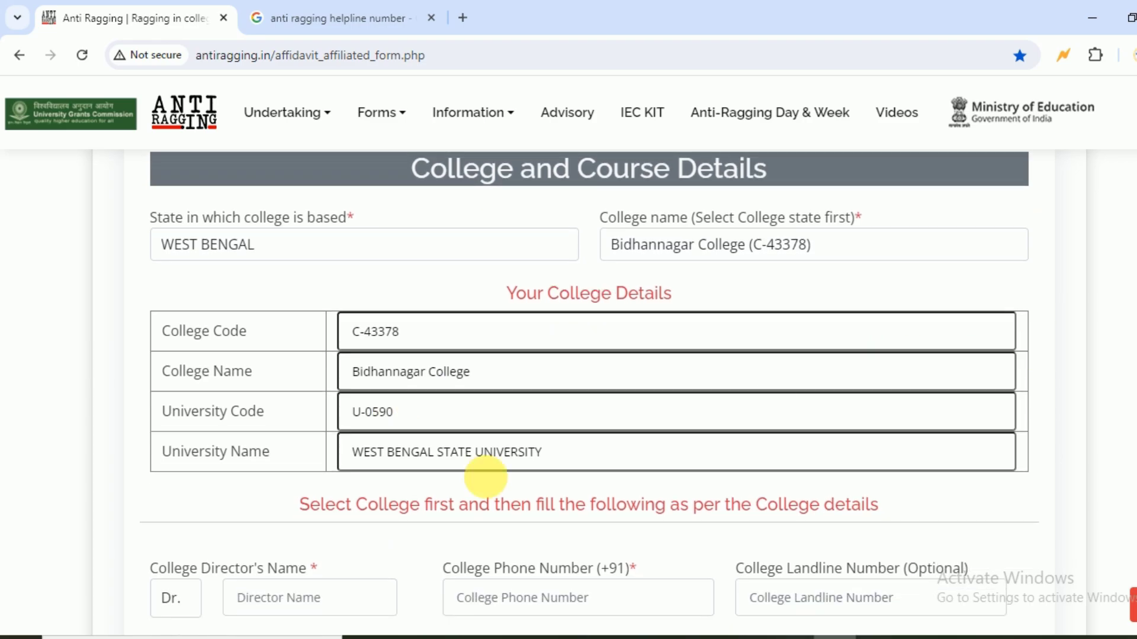
pyautogui.scroll(-5, 1127, 355)
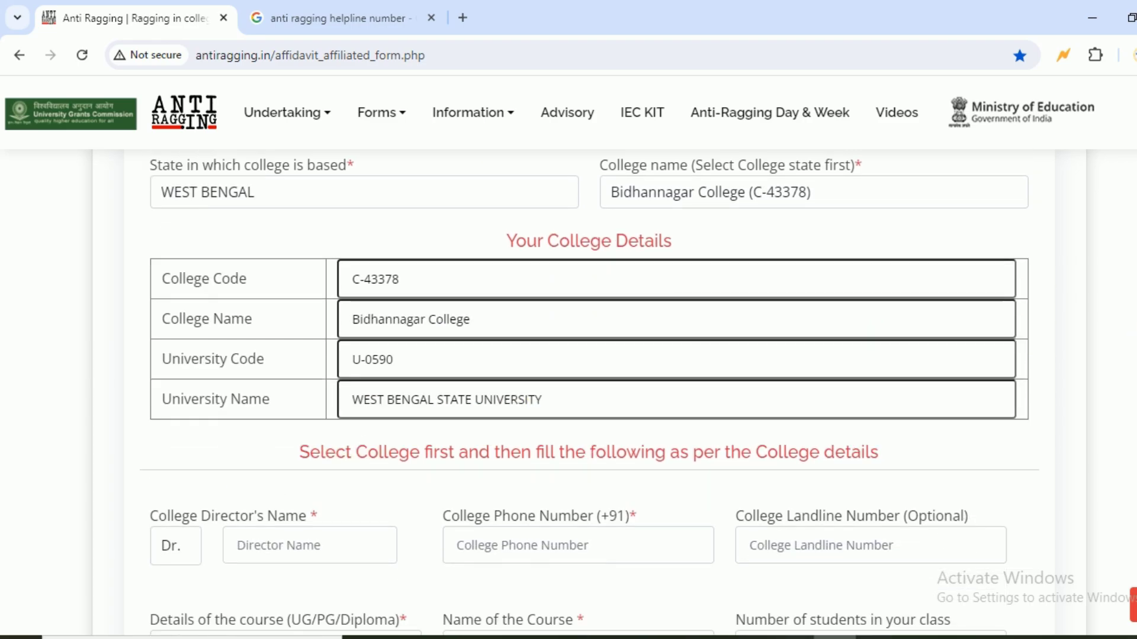
pyautogui.moveTo(152, 280); pyautogui.dragTo(344, 276)
pyautogui.click(344, 276)
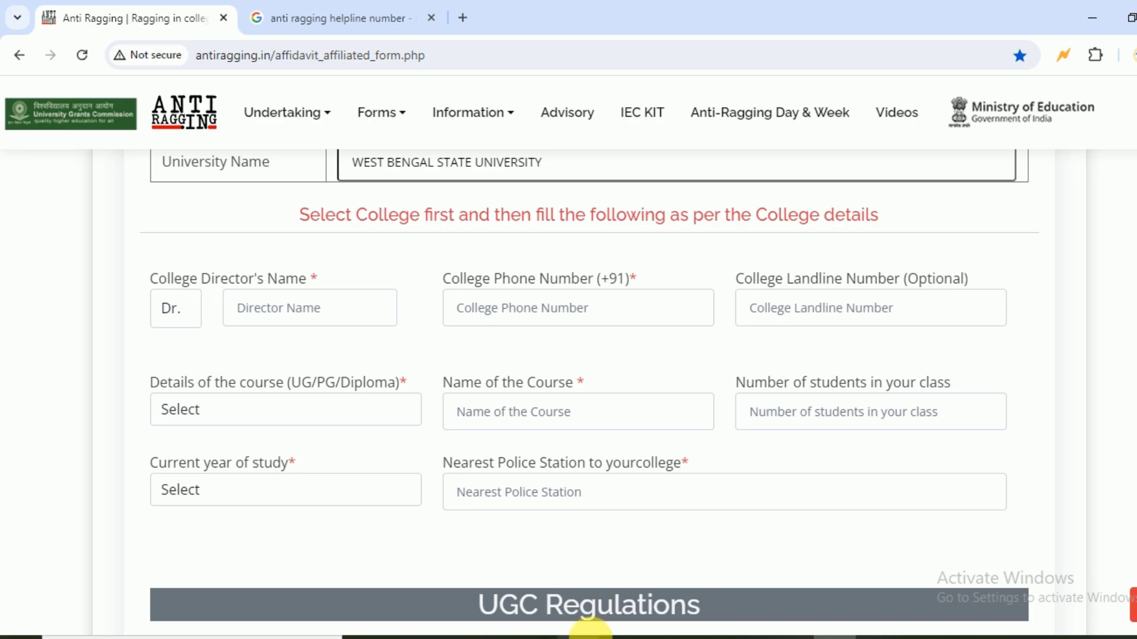
pyautogui.scroll(-3, 589, 385)
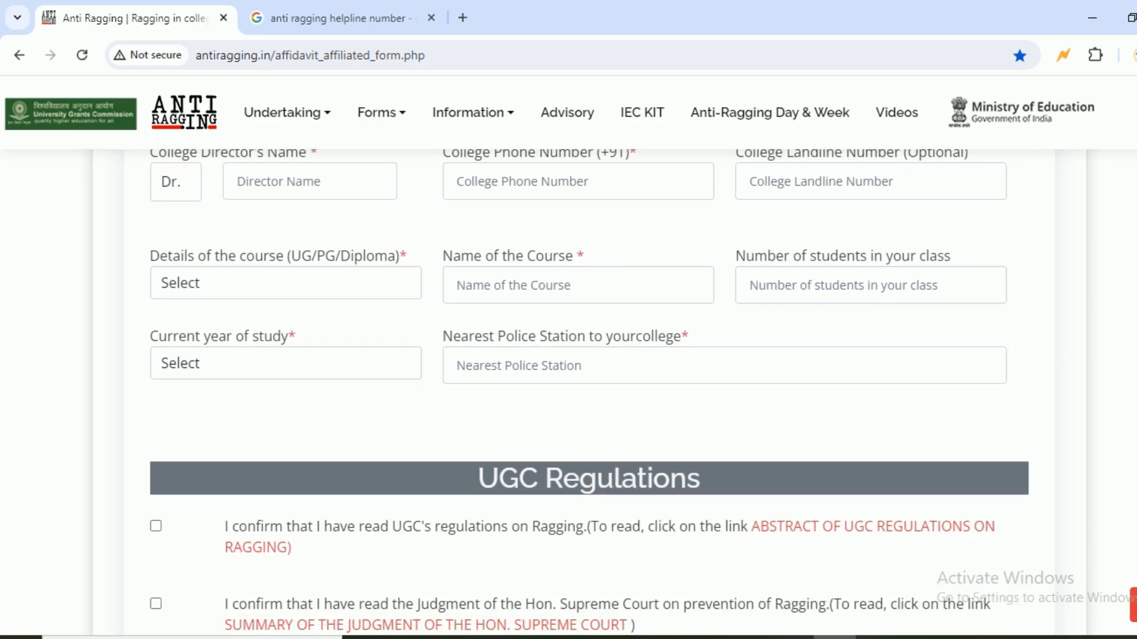
pyautogui.scroll(-1, 589, 385)
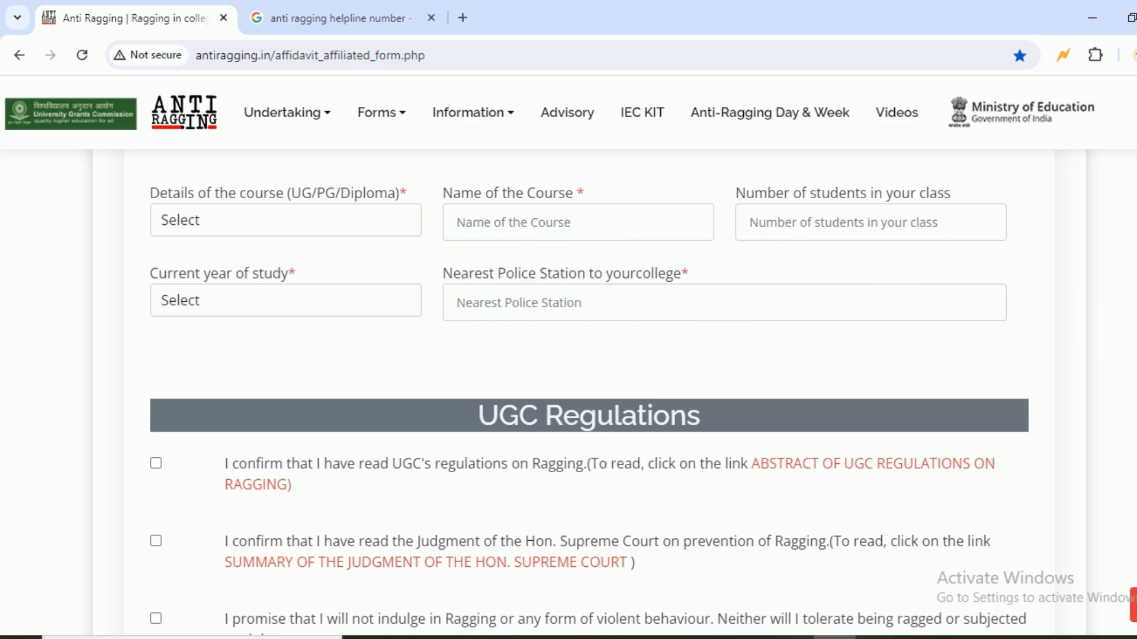
pyautogui.scroll(-3, 589, 355)
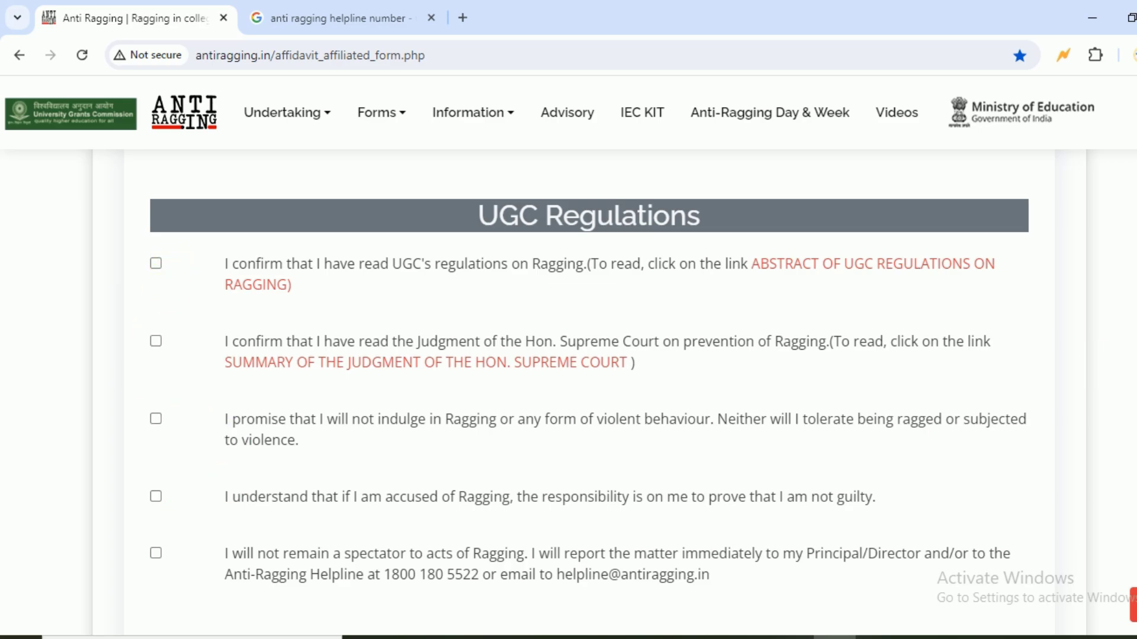
pyautogui.moveTo(224, 420); pyautogui.dragTo(1026, 419)
pyautogui.scroll(-7, 430, 477)
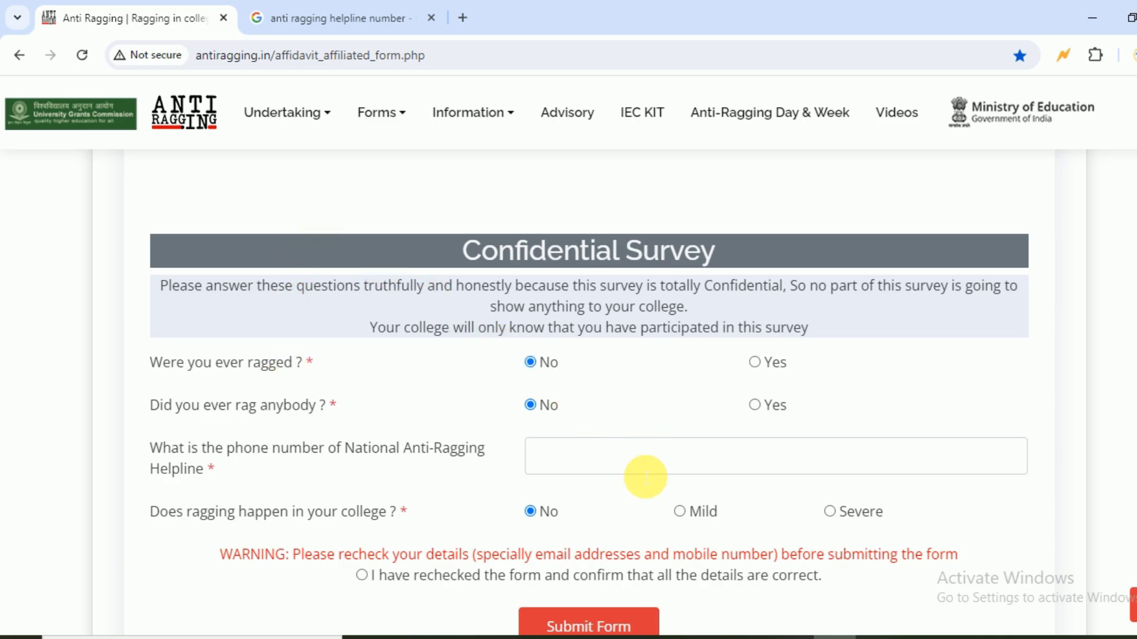
# Check the anti-ragging helpline number in the open Google results, and confirm on the form that all details have been rechecked
pyautogui.click(341, 19)
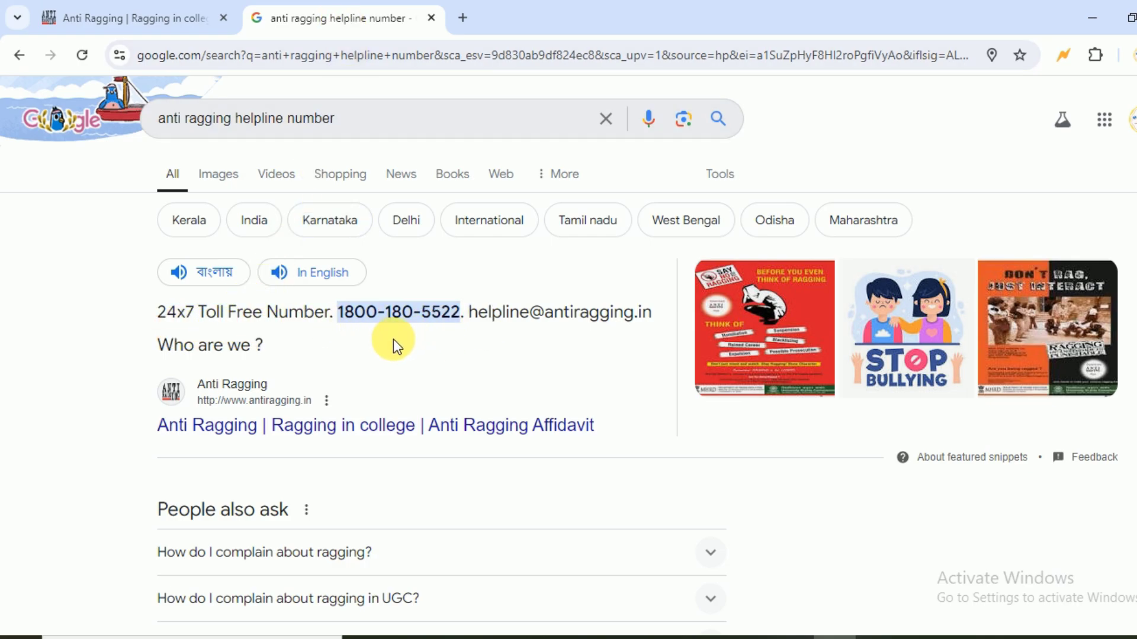
pyautogui.click(155, 18)
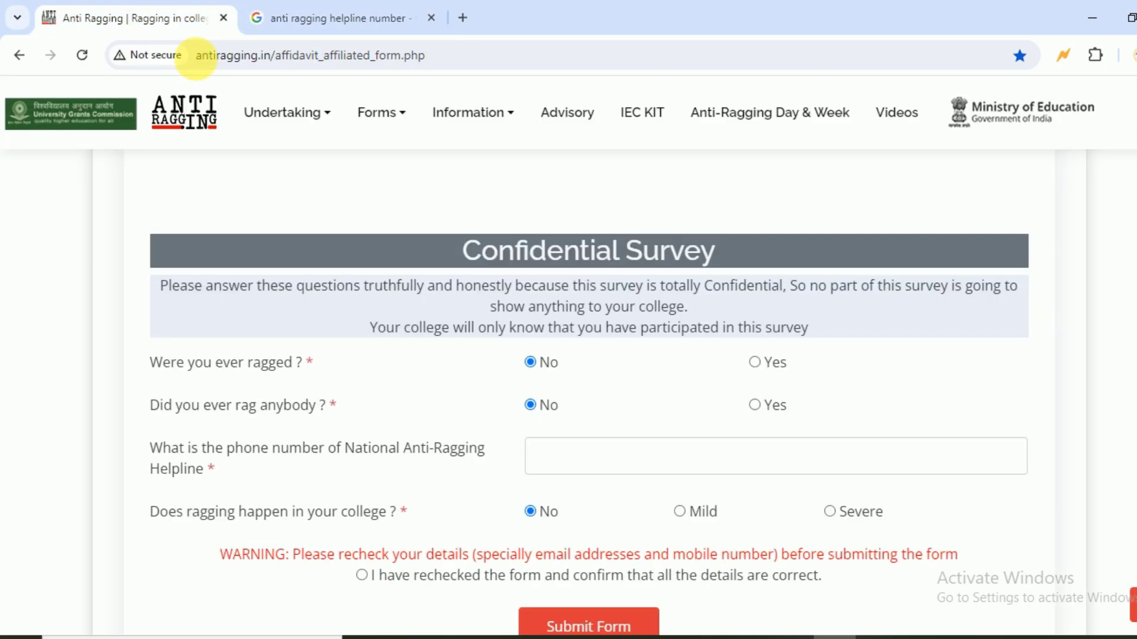
pyautogui.scroll(-2, 589, 355)
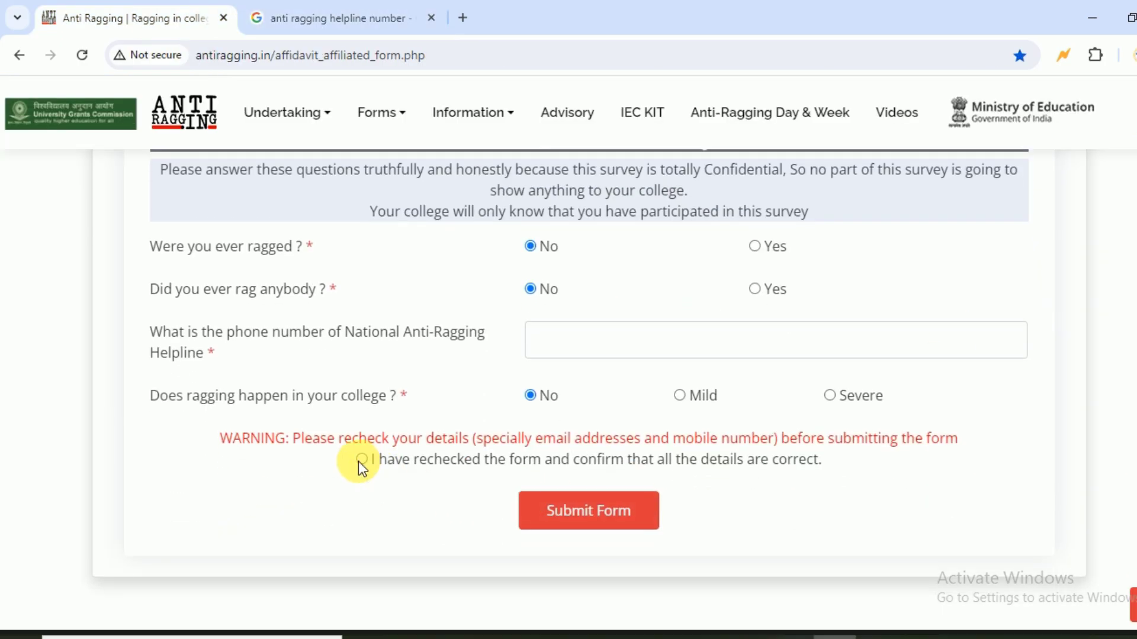
pyautogui.click(360, 460)
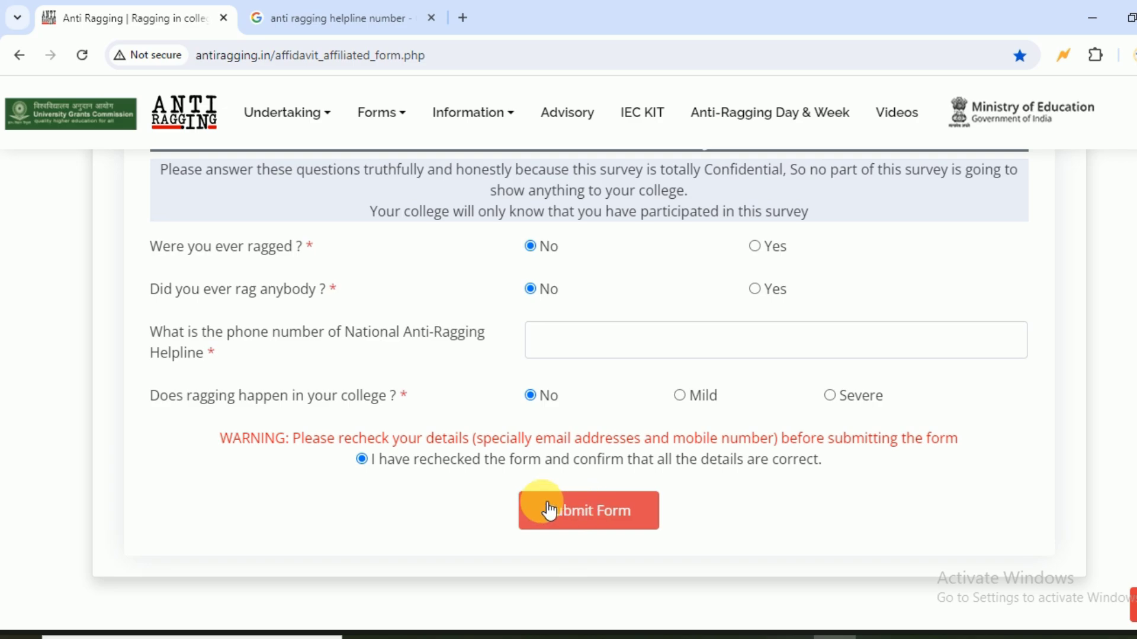